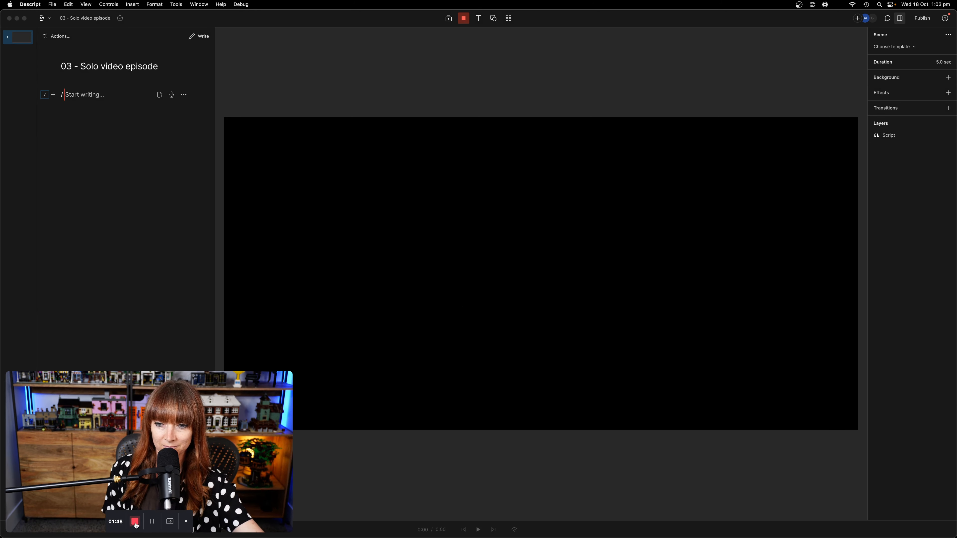
Stop the recording of the solo video episode and show its pending upload activity
left_click(135, 522)
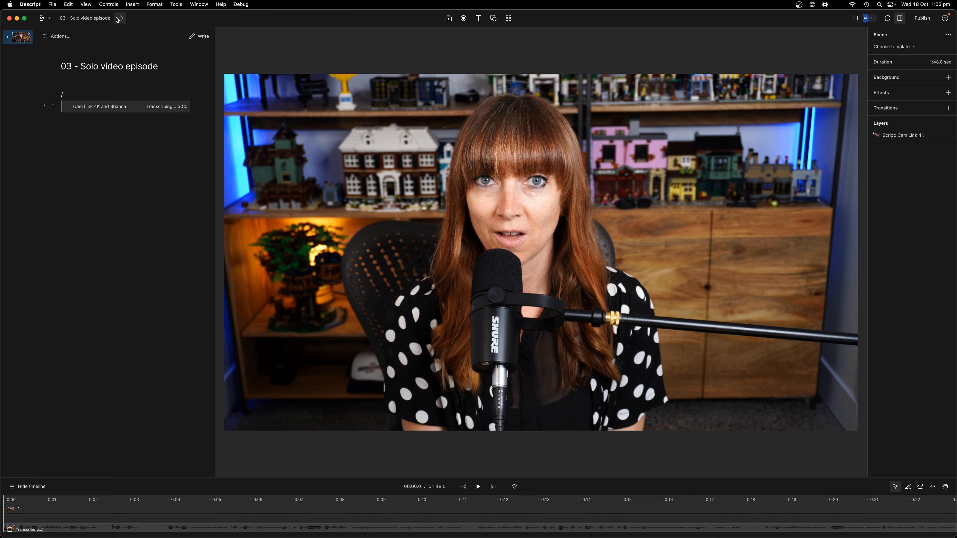
left_click(121, 19)
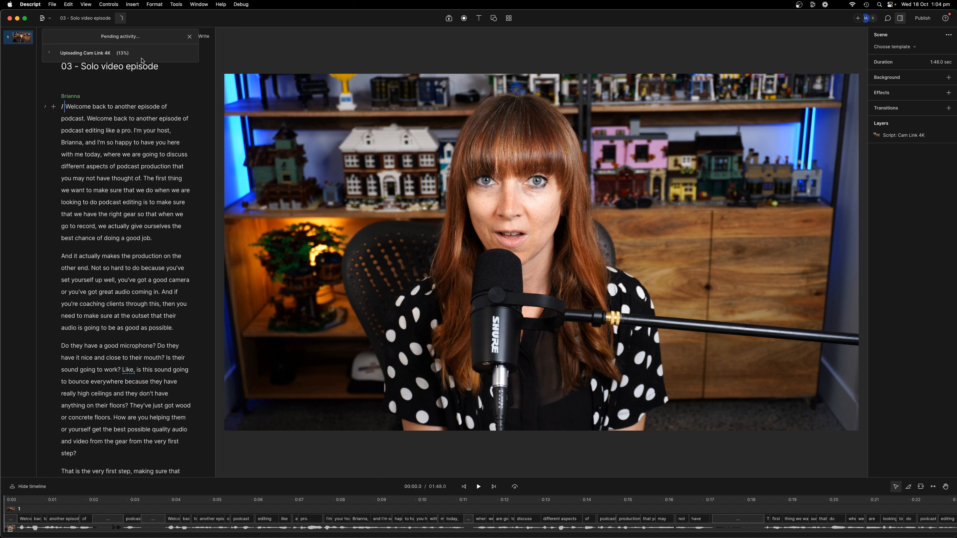
Widen the script area, enlarge the timeline until the waveform is clearly visible, and select the recorded track
left_click_drag(216, 166, 350, 165)
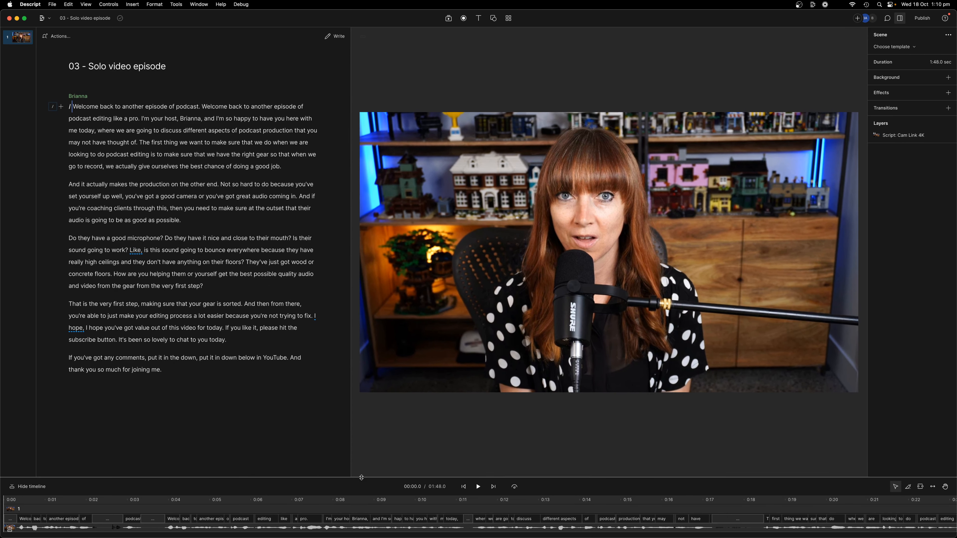
left_click_drag(358, 478, 368, 343)
left_click(115, 475)
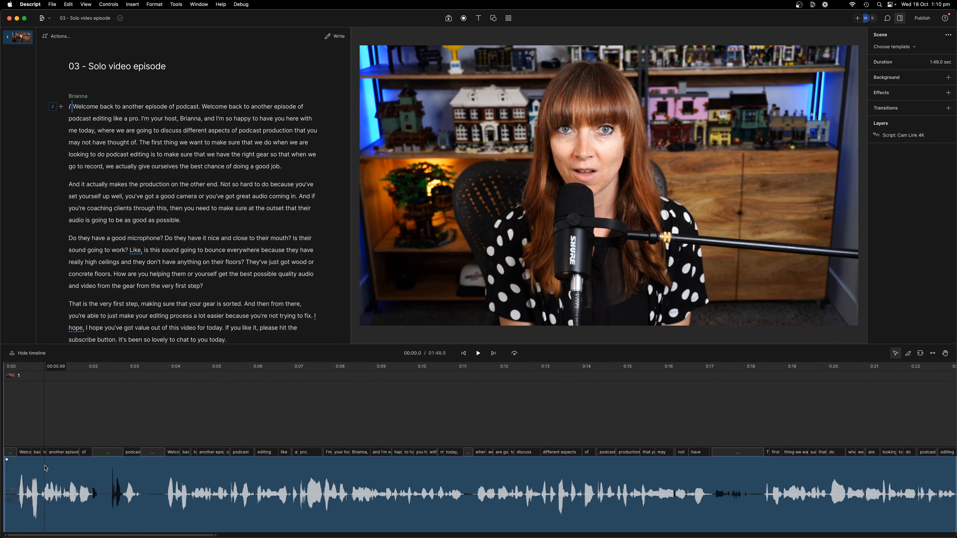
Play the opening seconds of the recording and open its combined camera and microphone sequence for editing
left_click(479, 353)
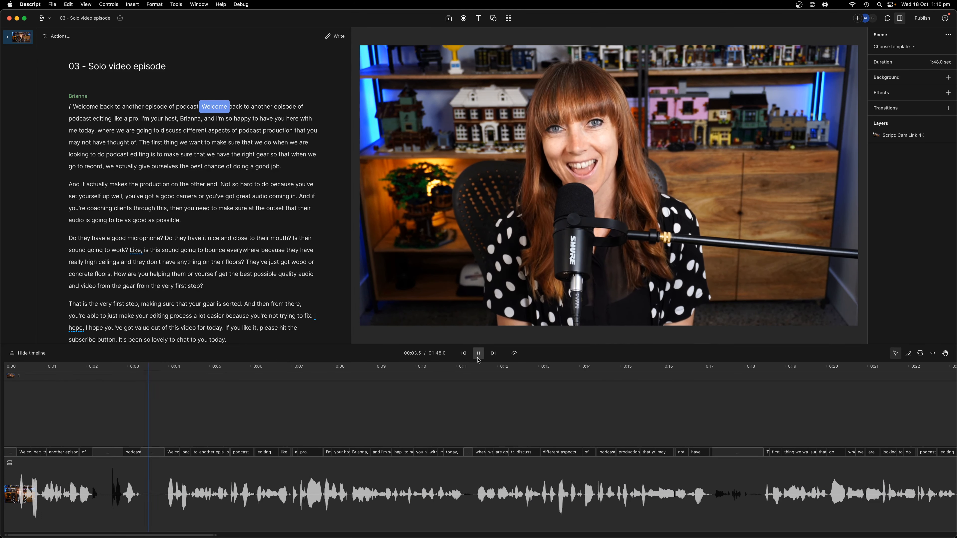
left_click(479, 353)
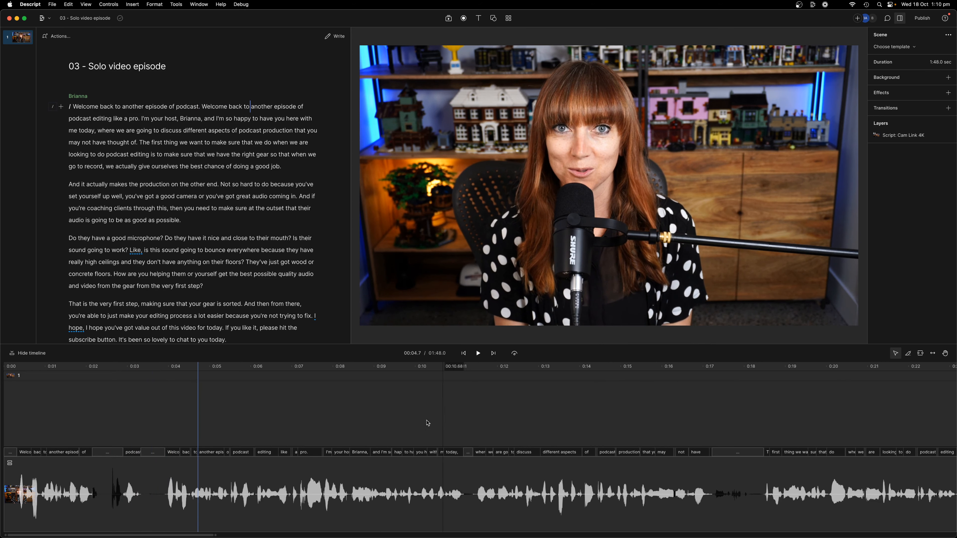
left_click(165, 484)
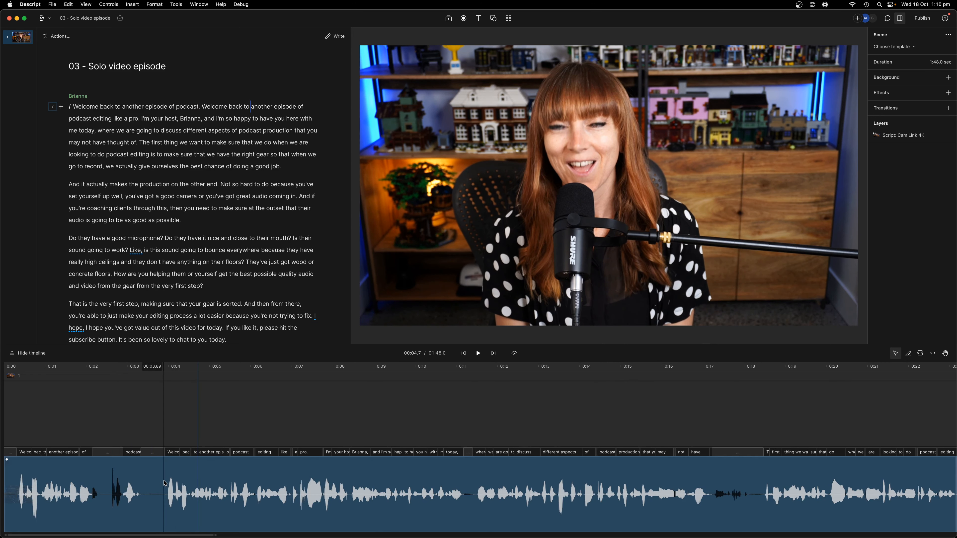
right_click(165, 484)
left_click(209, 465)
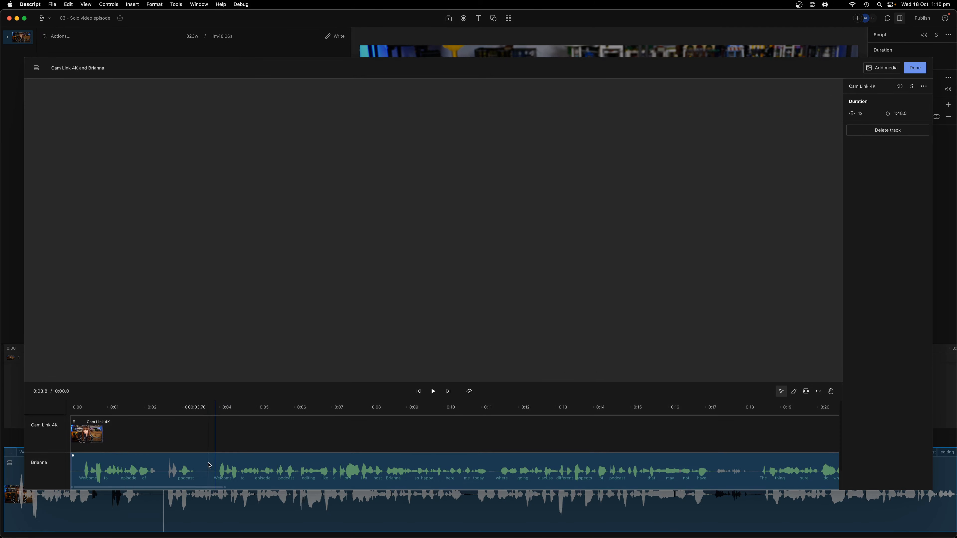
Shift the microphone audio track about 0.1 s later than the Cam Link 4K video track
scroll(99, 474, "up", 5)
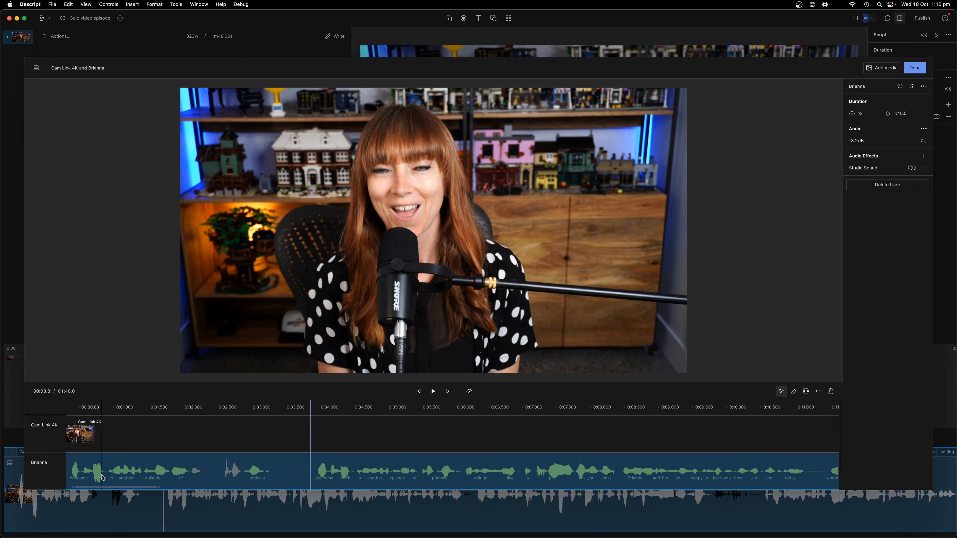
scroll(100, 474, "left", 5)
scroll(223, 480, "up", 4)
left_click_drag(277, 480, 301, 479)
Play the start of the sequence twice to check the audio sync with the video, and finish editing the sequence
left_click(178, 407)
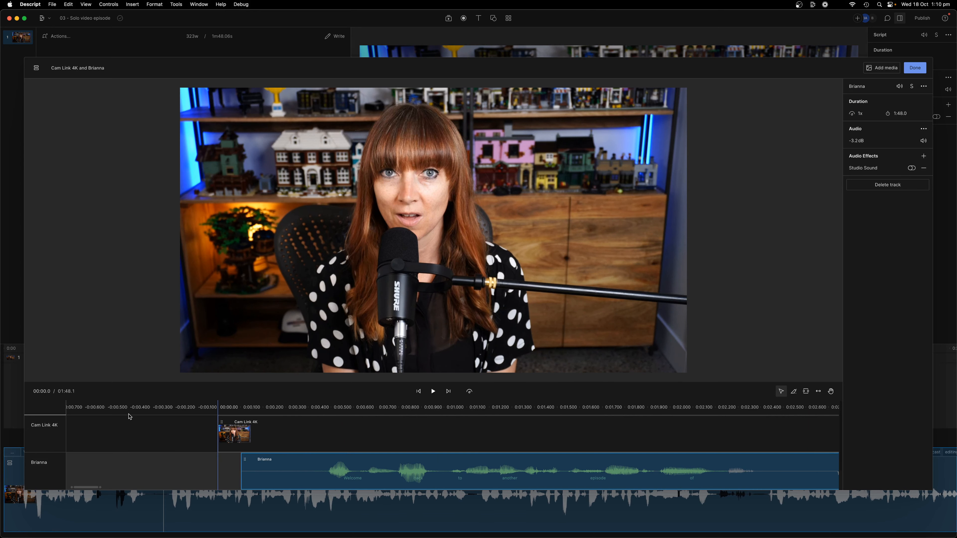
key("space")
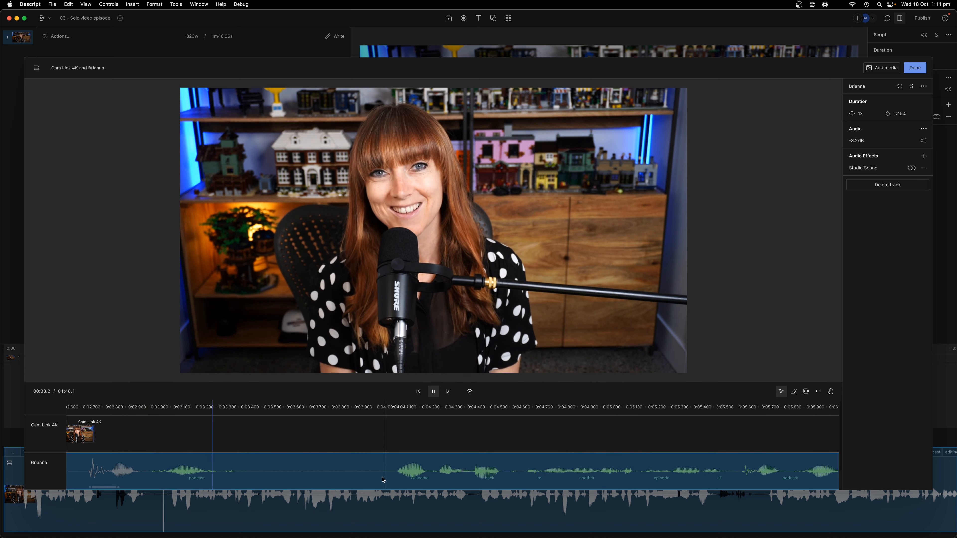
scroll(359, 477, "left", 5)
key("space")
scroll(314, 477, "left", 10)
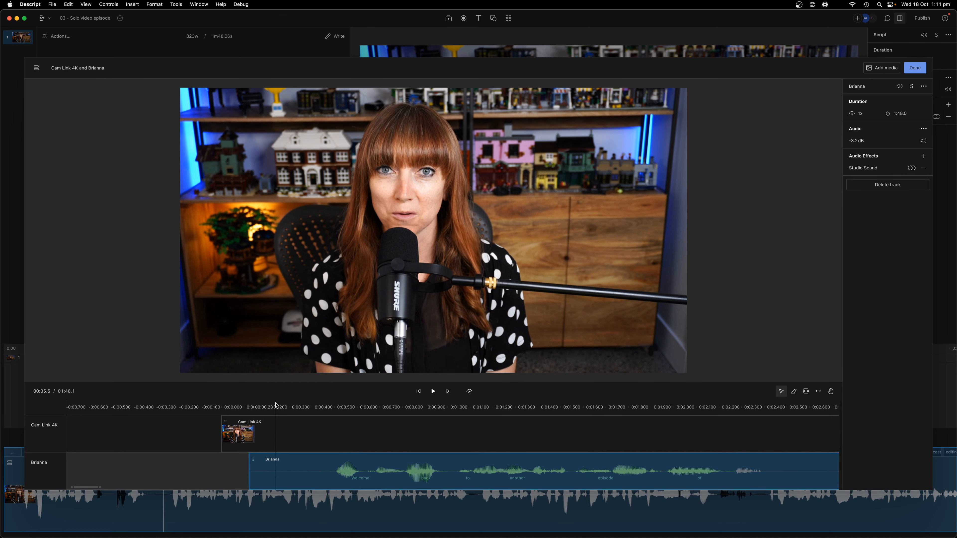
left_click(274, 409)
key("space")
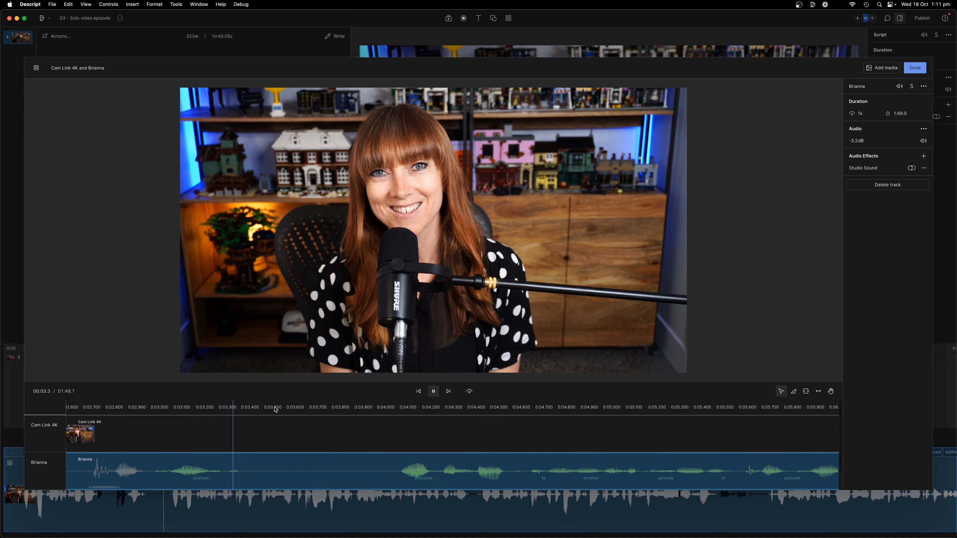
key("space")
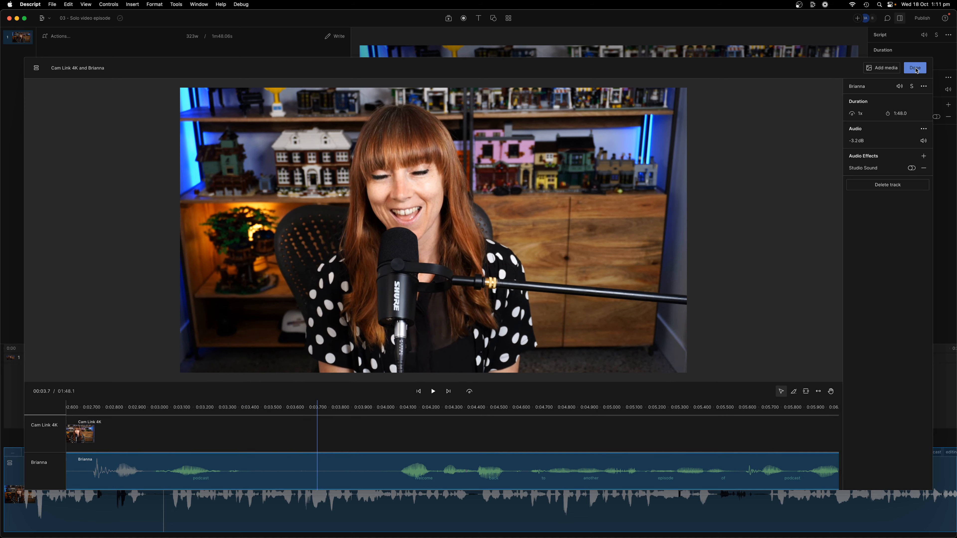
left_click(919, 68)
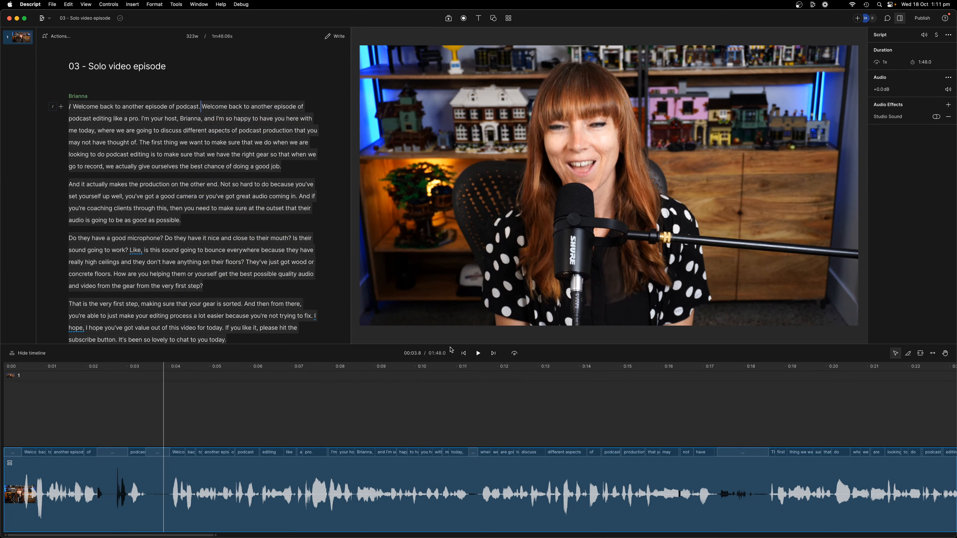
Return to the start of the composition, select the whole recorded track and add an EQ audio effect
left_click(463, 353)
scroll(436, 372, "down", 5)
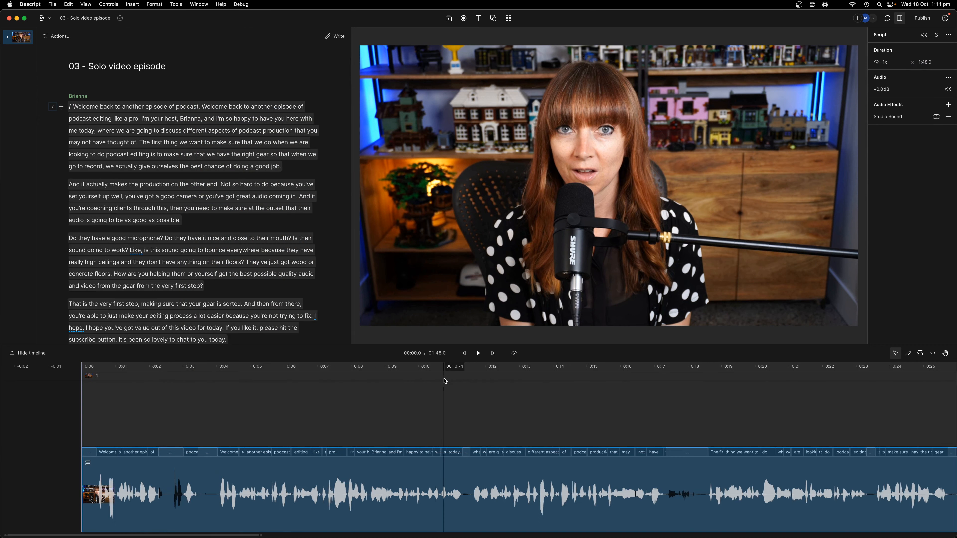
left_click(325, 474)
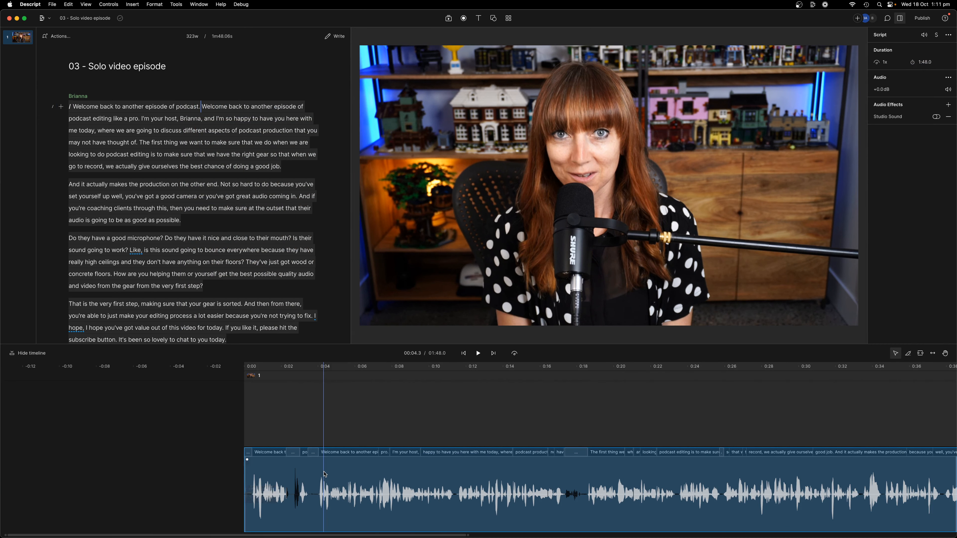
left_click(951, 105)
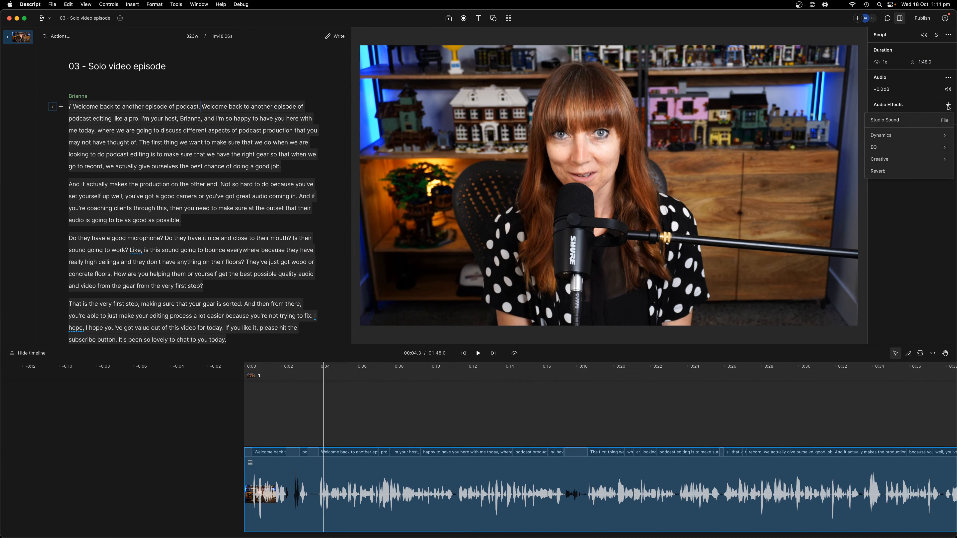
mouse_move(885, 153)
left_click(800, 151)
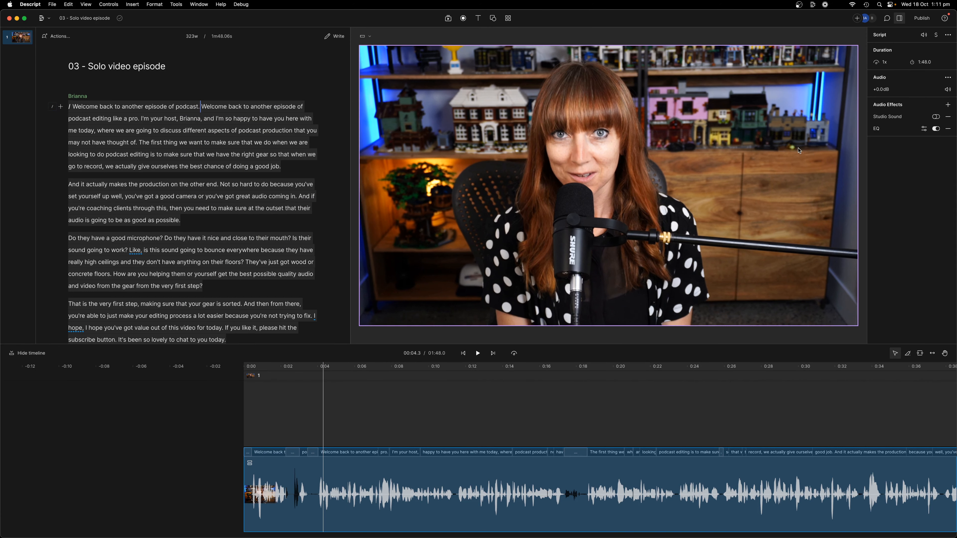
Raise EQ band 2 to about 9 dB at 338 Hz and band 4 to 10 dB at 5403 Hz, each with width 15
left_click(924, 129)
left_click_drag(805, 208, 809, 199)
type("15")
left_click_drag(809, 199, 819, 195)
left_click_drag(885, 207, 902, 193)
left_click(884, 306)
type("15")
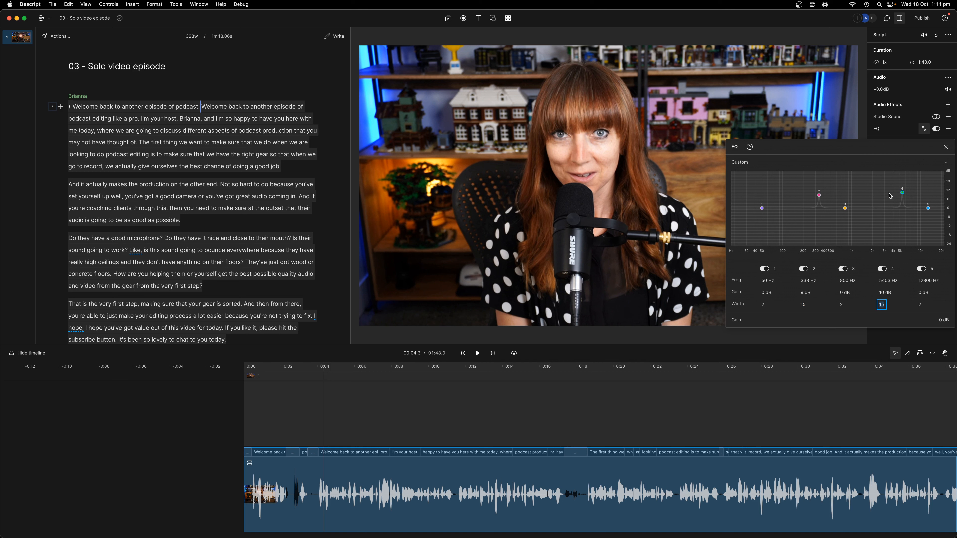
During playback from the start, sweep boosted EQ bands 4 and 2, then cut them to -19 dB at 4106 Hz and -12.9 dB at 232 Hz
left_click(463, 354)
key("space")
left_click(924, 128)
left_click_drag(901, 190, 893, 173)
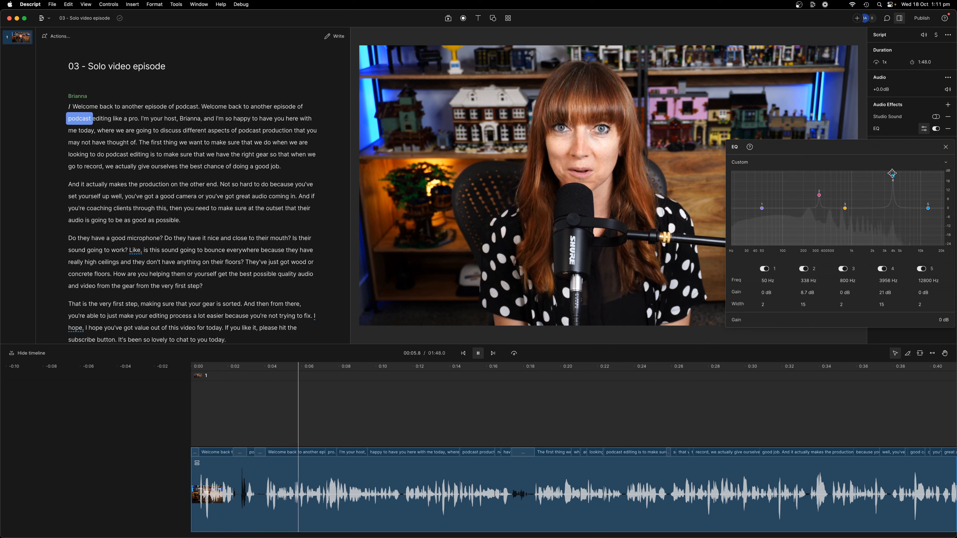
left_click_drag(893, 174, 894, 237)
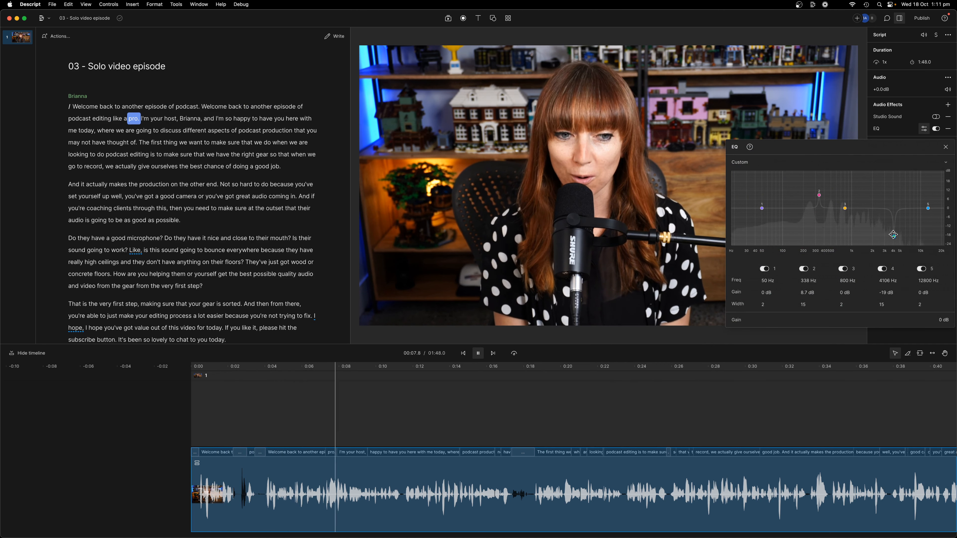
left_click_drag(819, 193, 807, 173)
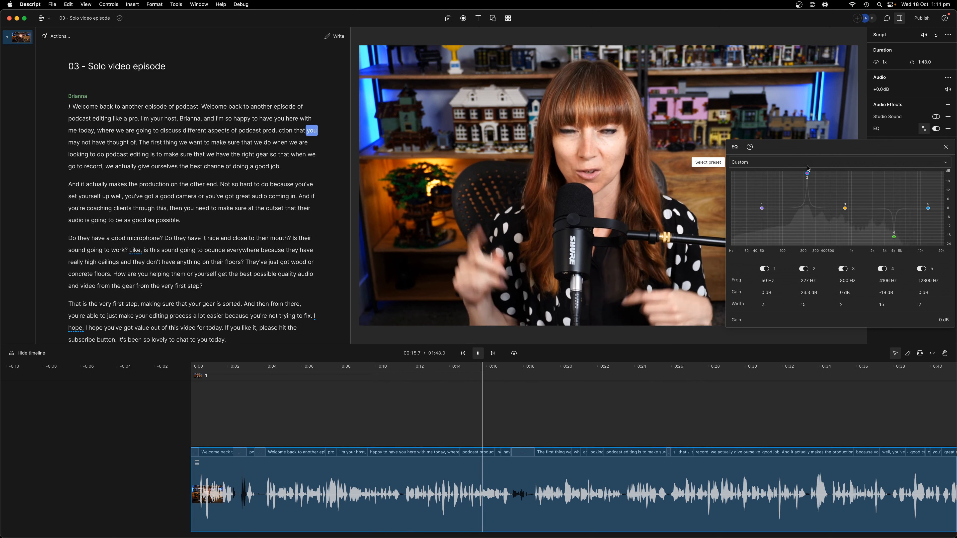
left_click_drag(808, 168, 808, 228)
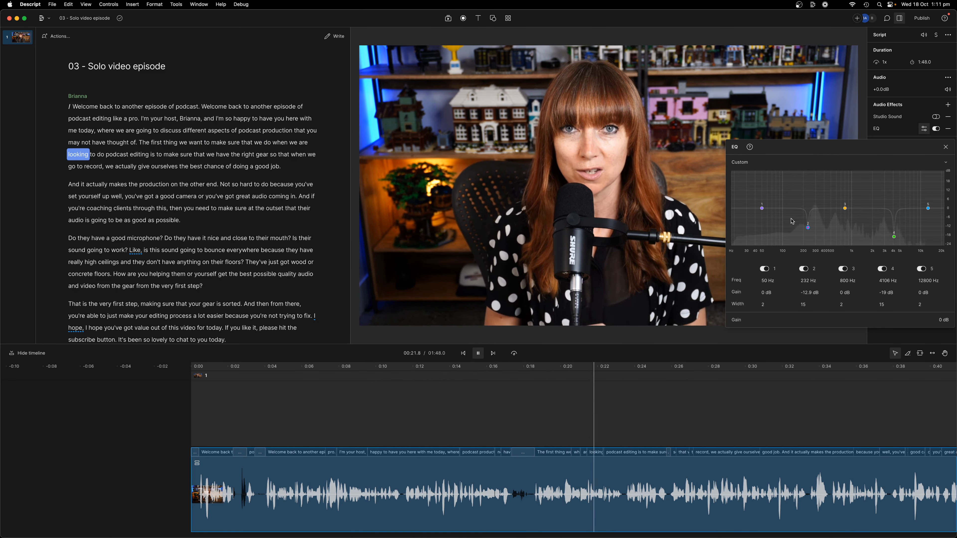
Lower EQ band 1 to about -3 dB at 38 Hz, raise band 3 to 4 dB at 680 Hz, and stop playback
left_click_drag(762, 207, 753, 212)
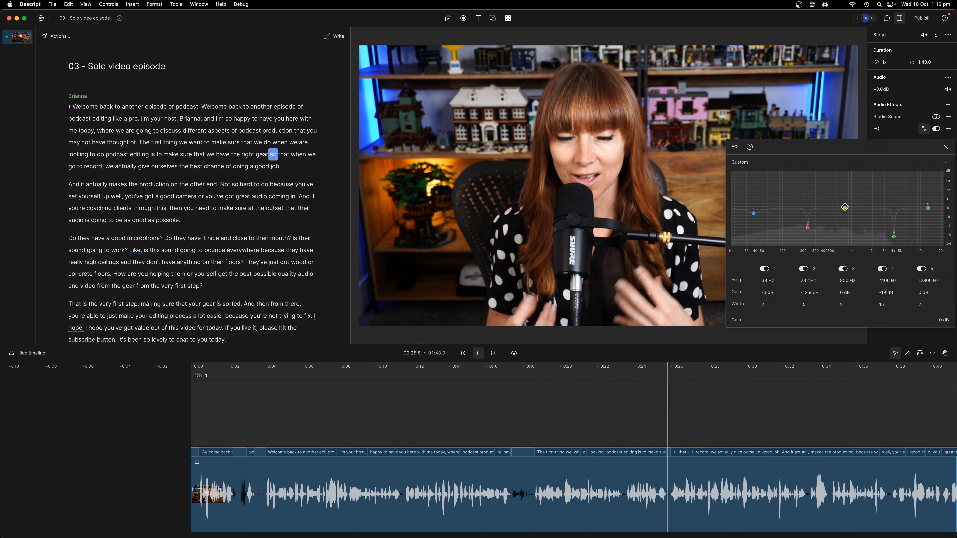
left_click_drag(845, 208, 840, 201)
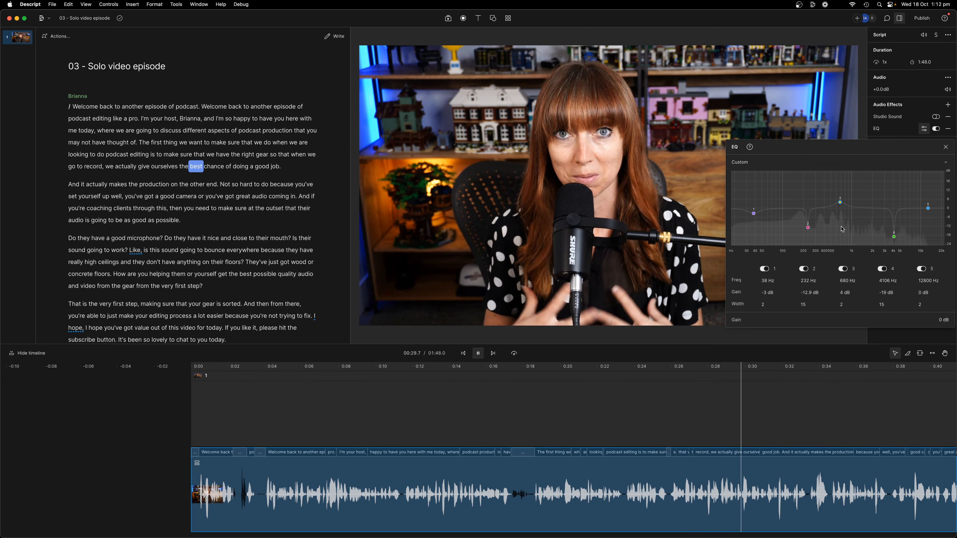
left_click(946, 147)
key("space")
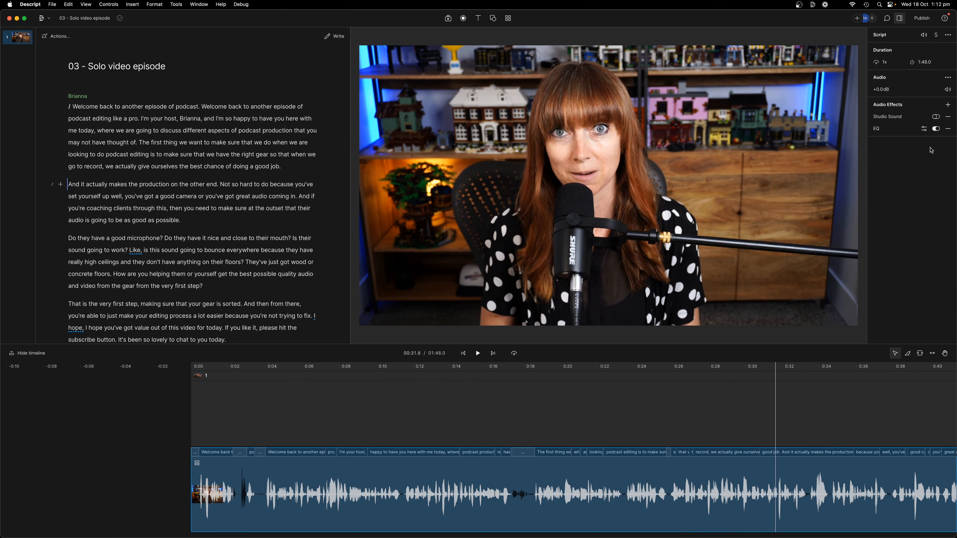
Add a Compressor effect to the recorded track with its threshold set to -13 dB
left_click(948, 105)
mouse_move(889, 136)
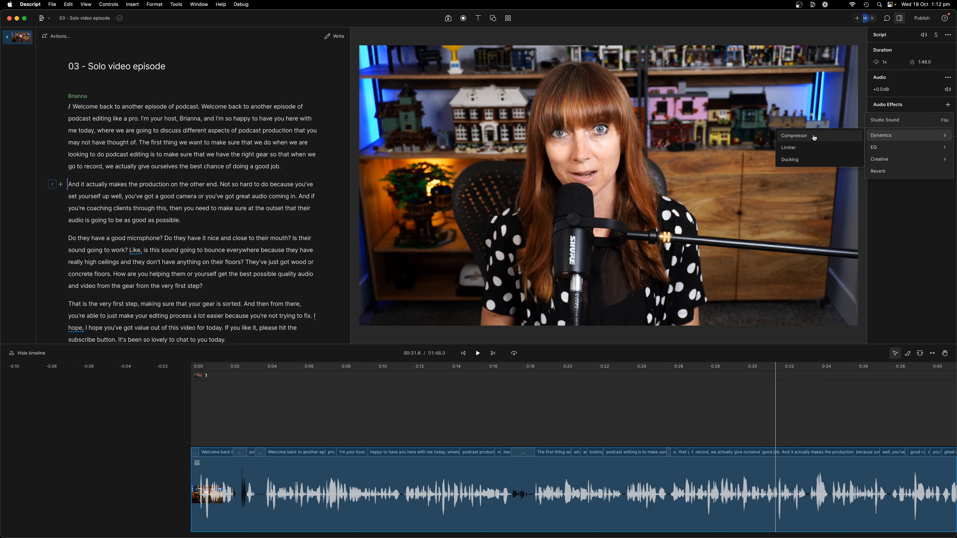
left_click(813, 136)
left_click(924, 141)
left_click(943, 191)
type("-13")
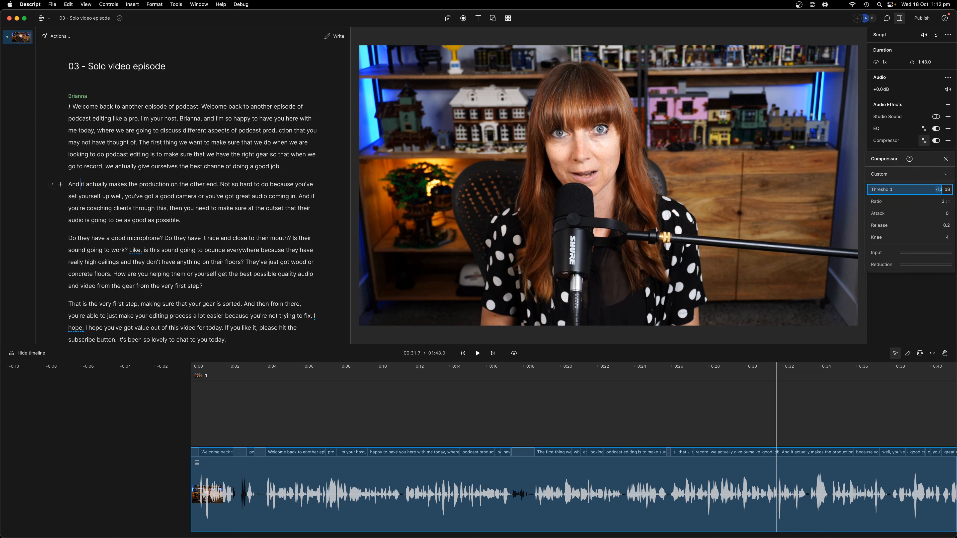
left_click(946, 159)
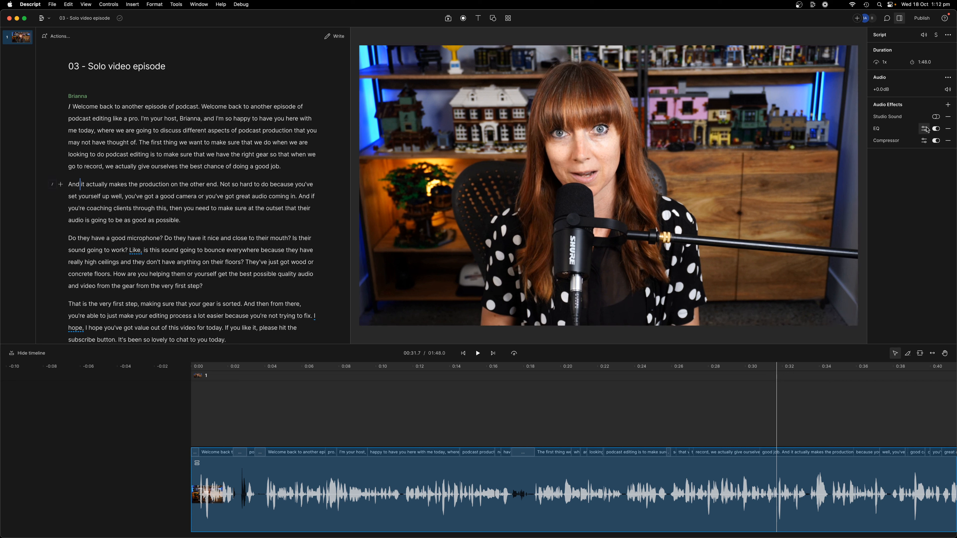
Review the EQ curve and its band settings
left_click(925, 128)
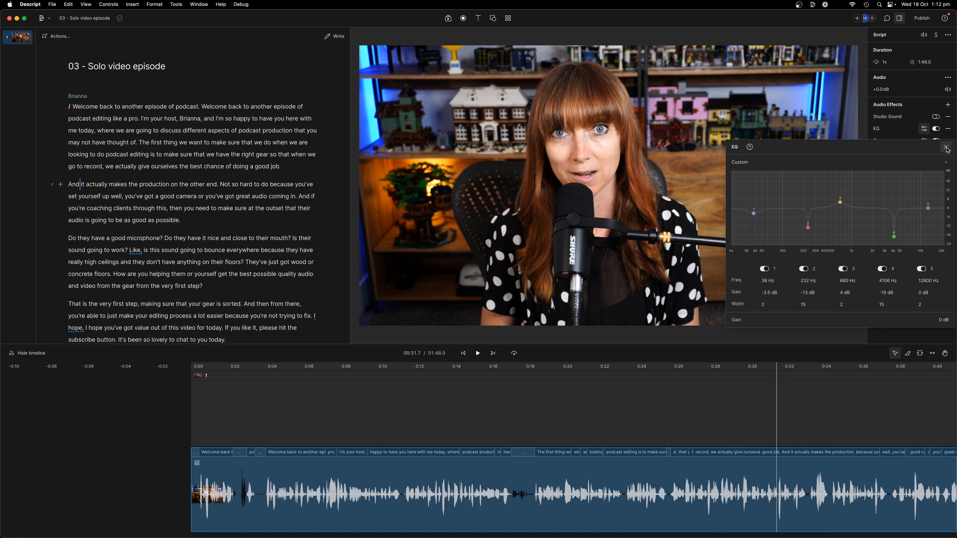
left_click(946, 148)
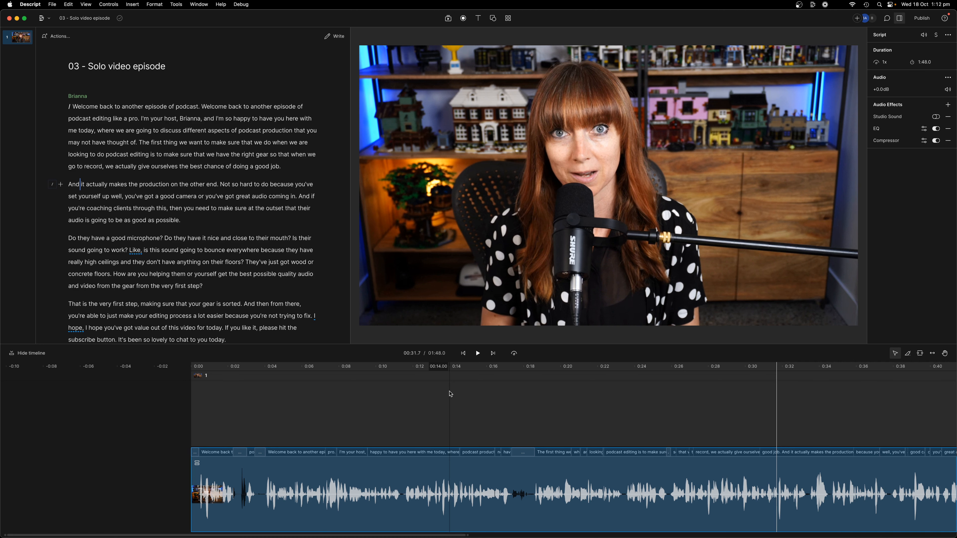
Select the video in the canvas and add a Color adjustments effect to it
left_click(593, 187)
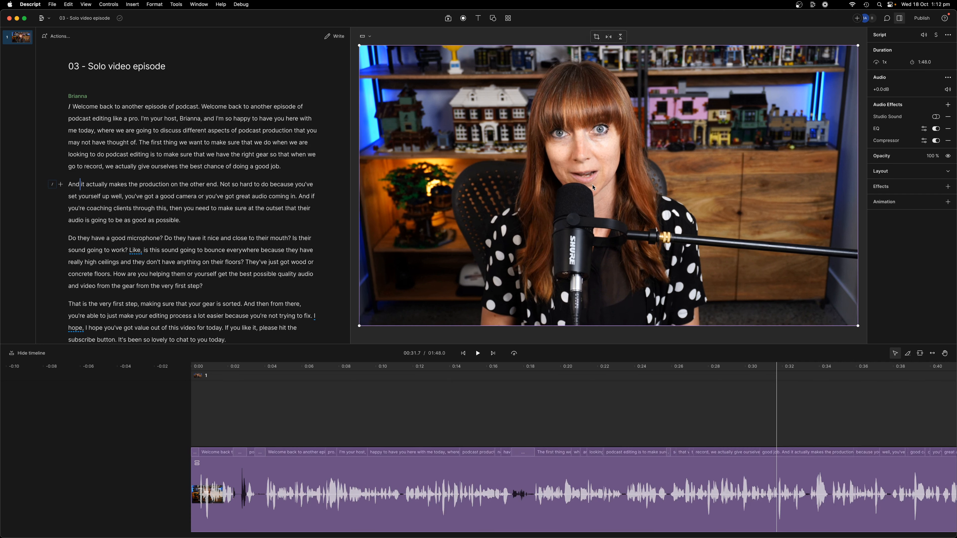
left_click(948, 188)
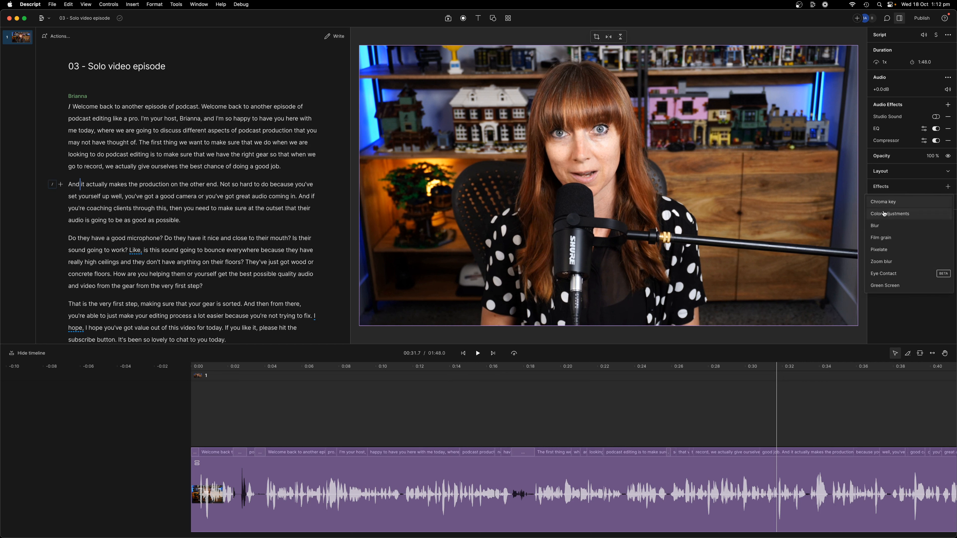
left_click(893, 214)
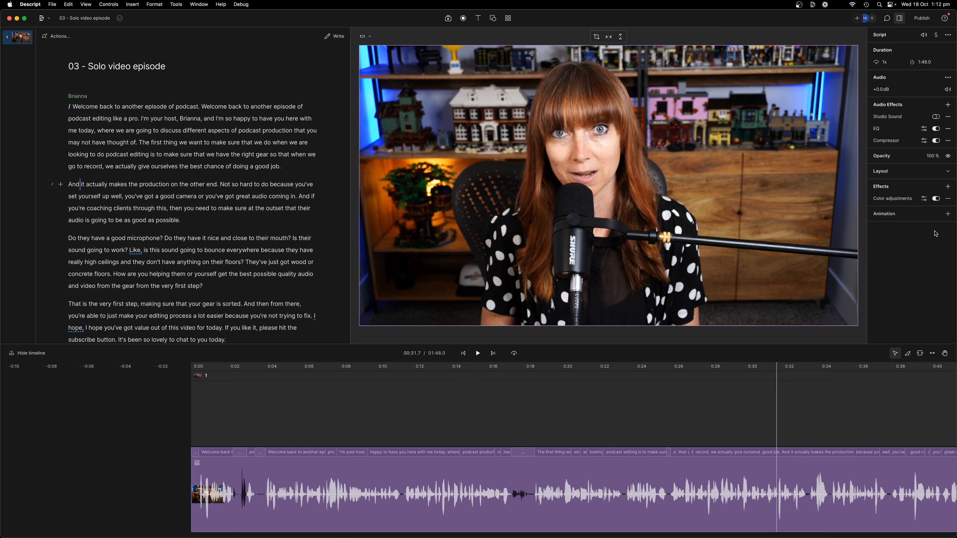
Set the video's color adjustments to 2% exposure, 5% contrast and -3% highlights
left_click(924, 199)
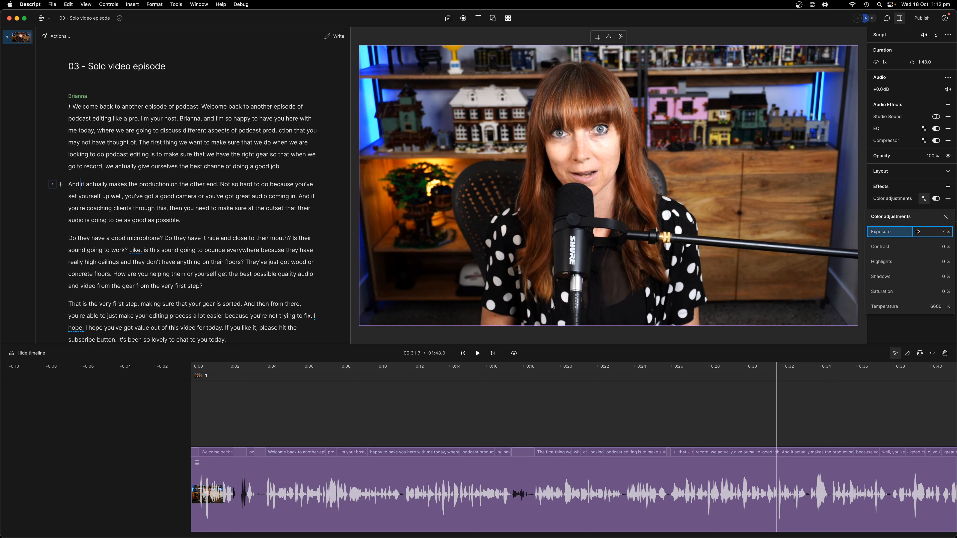
mouse_move(916, 231)
left_mouse_down()
mouse_move(891, 232)
mouse_move(941, 247)
mouse_move(903, 246)
mouse_move(912, 246)
left_mouse_up()
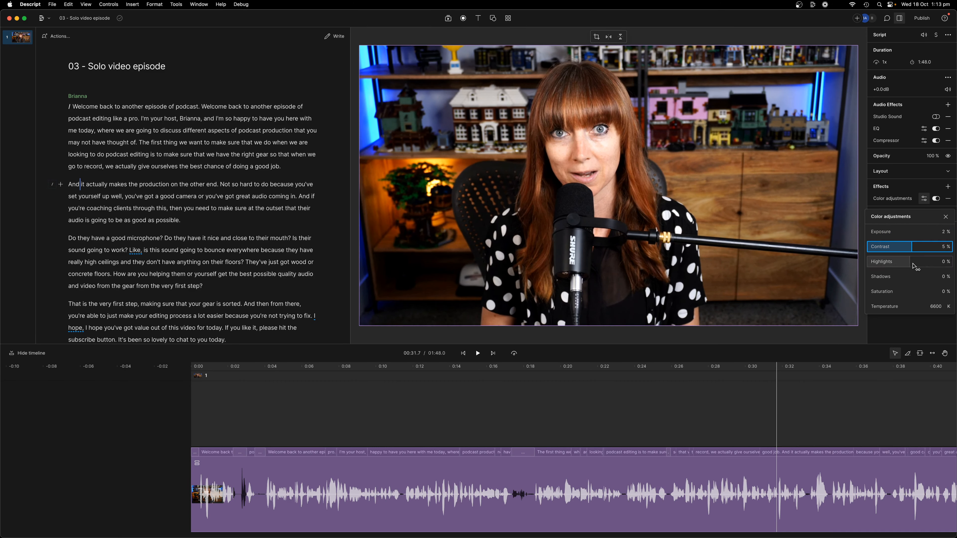
mouse_move(915, 266)
left_mouse_down()
mouse_move(903, 262)
mouse_move(931, 261)
mouse_move(910, 260)
left_mouse_up()
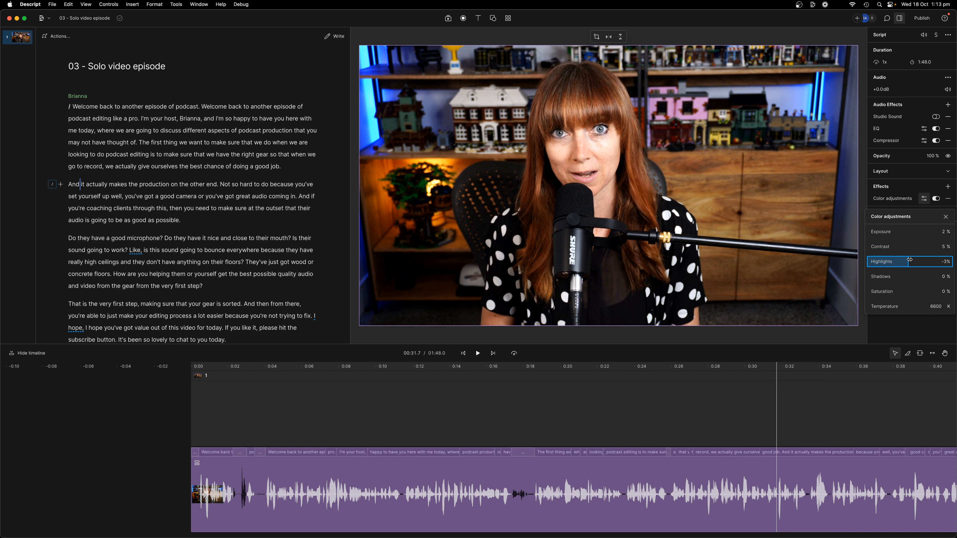
Raise the shadows in the video's color adjustments to 3% and close the adjustments
left_click(910, 278)
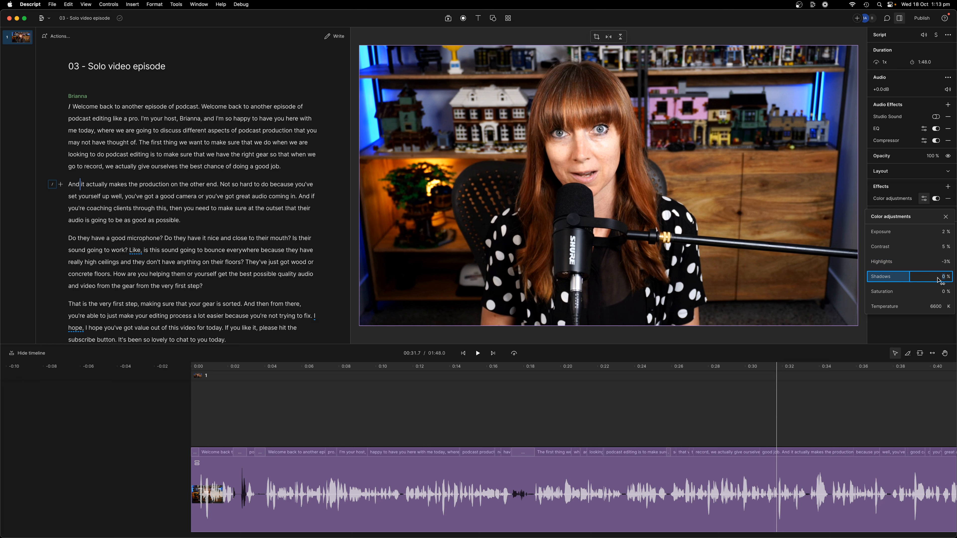
left_click(843, 412)
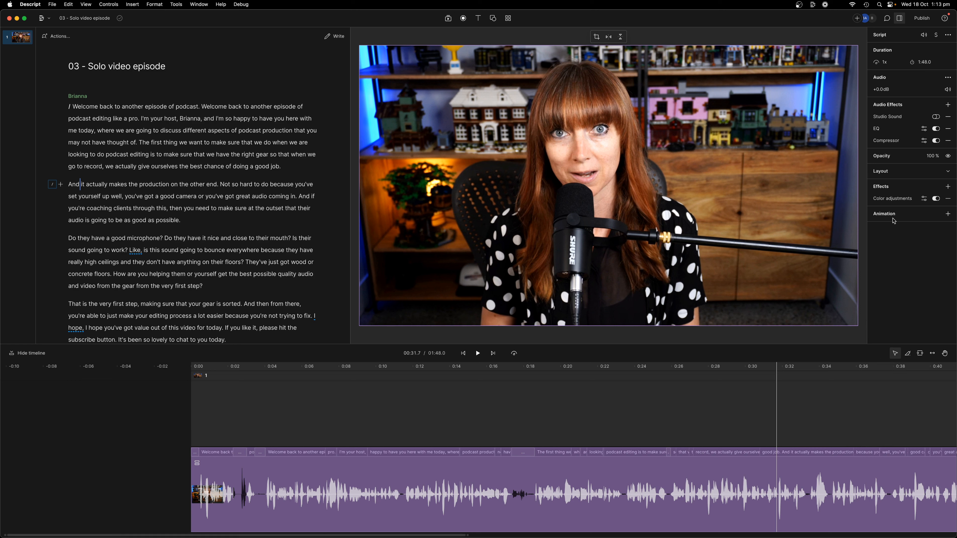
left_click(924, 200)
left_click_drag(909, 281, 929, 277)
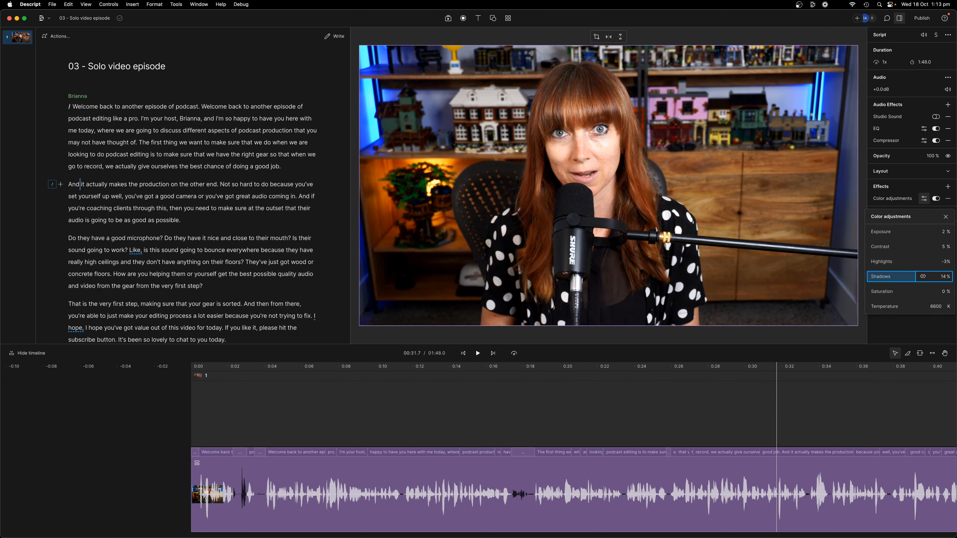
mouse_move(912, 277)
left_mouse_down()
mouse_move(896, 277)
mouse_move(914, 277)
left_mouse_up()
left_click(912, 293)
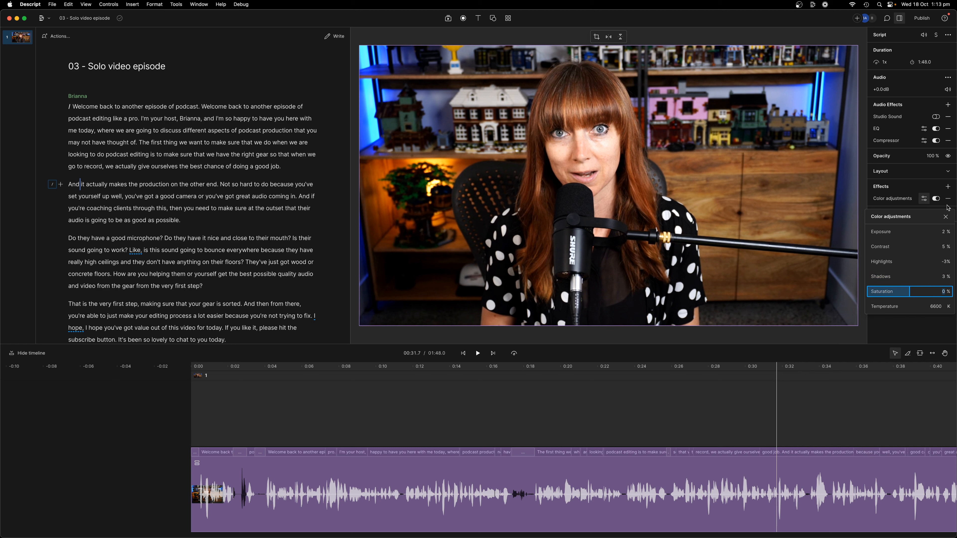
left_click(946, 216)
Move the playhead to about 32 s, reselect the video and set its saturation to 2%
left_click(806, 473)
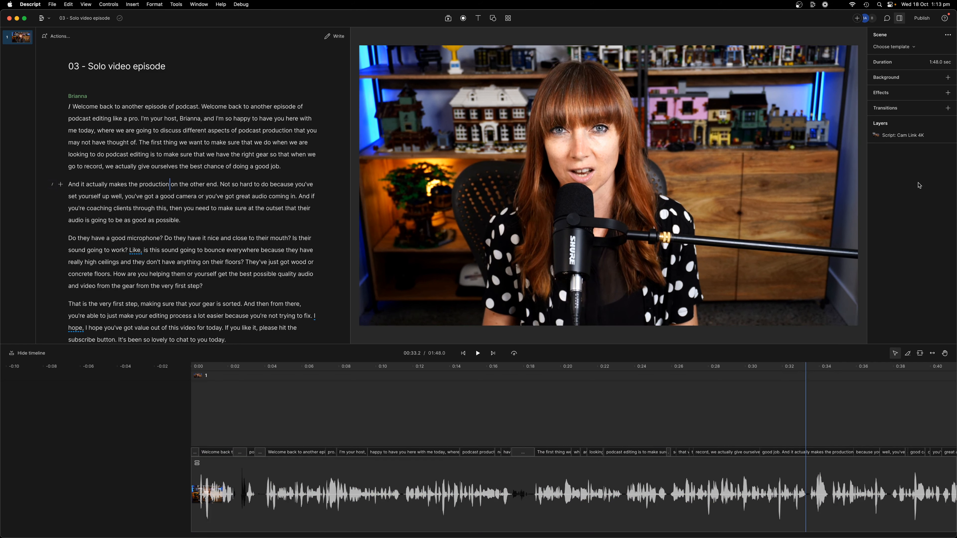
left_click(799, 473)
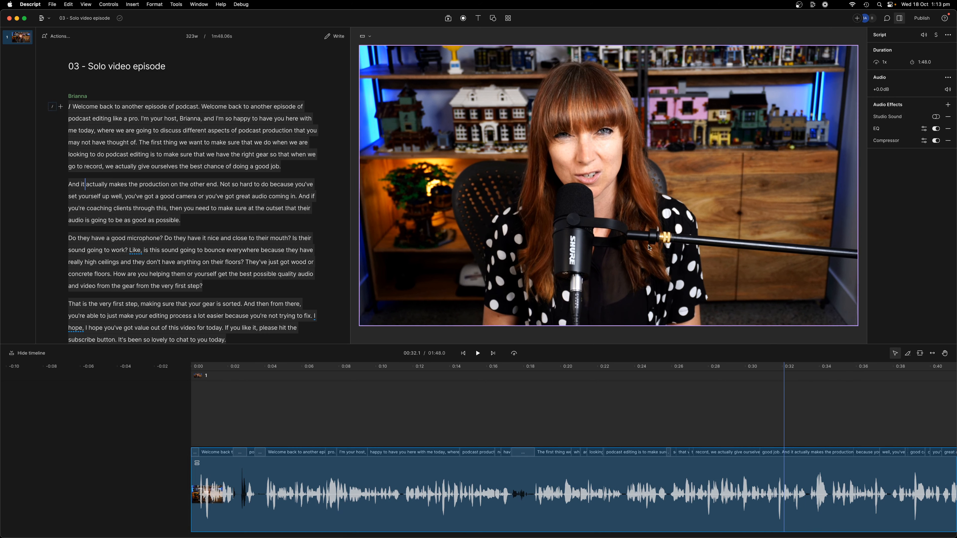
left_click(649, 247)
left_click(924, 198)
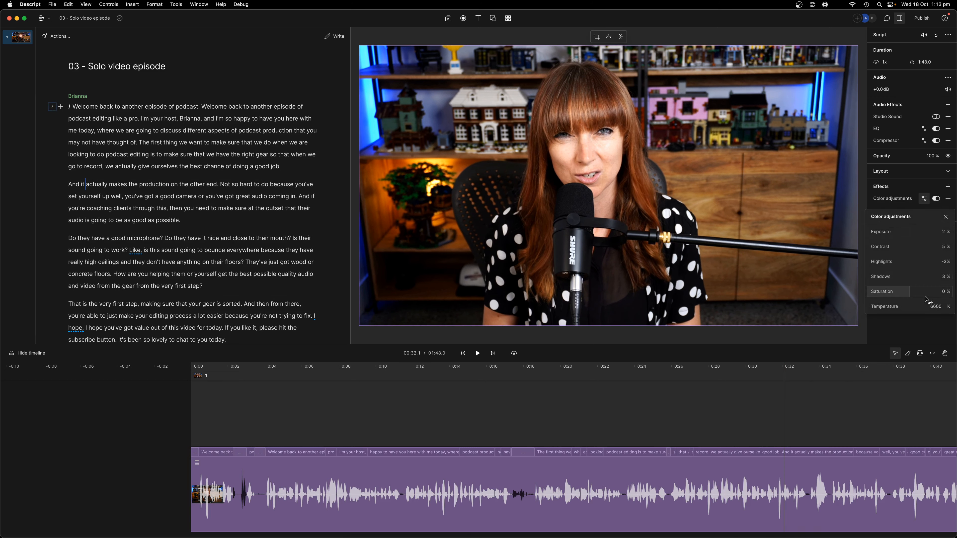
mouse_move(912, 296)
left_mouse_down()
mouse_move(933, 291)
mouse_move(895, 292)
mouse_move(914, 293)
left_mouse_up()
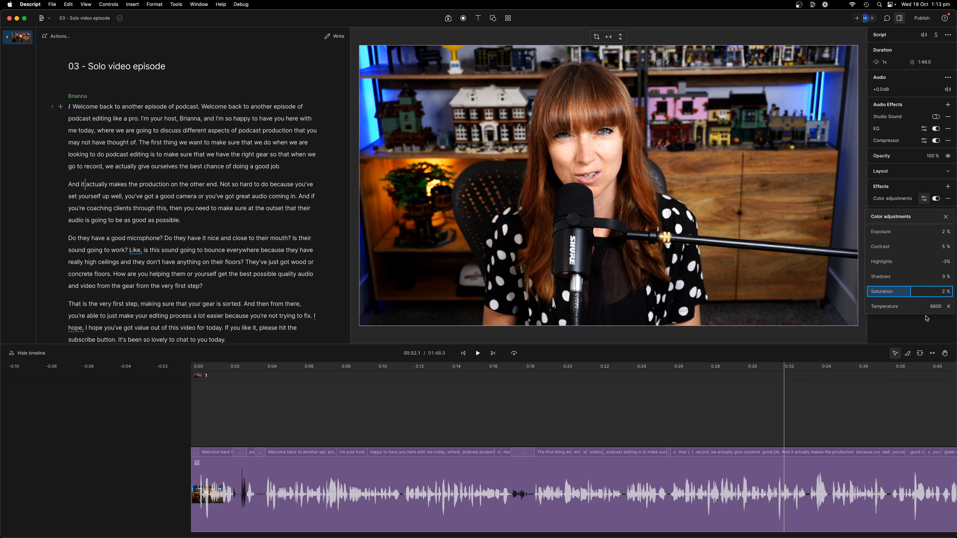
left_click(947, 216)
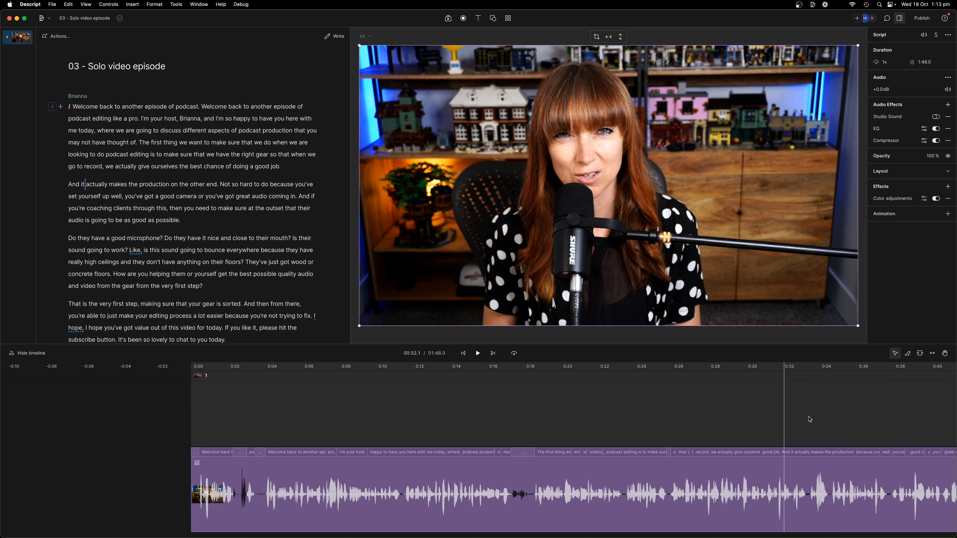
Examine the color-adjusted picture at several earlier points along the timeline, ending at about 5.5 s
left_click(702, 414)
left_click(630, 412)
left_click(484, 413)
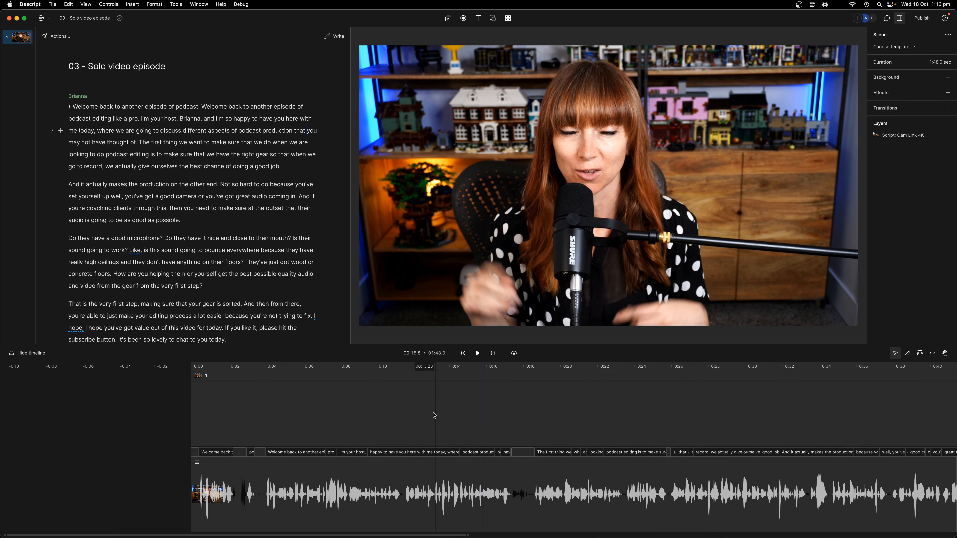
left_click(254, 417)
left_click(293, 416)
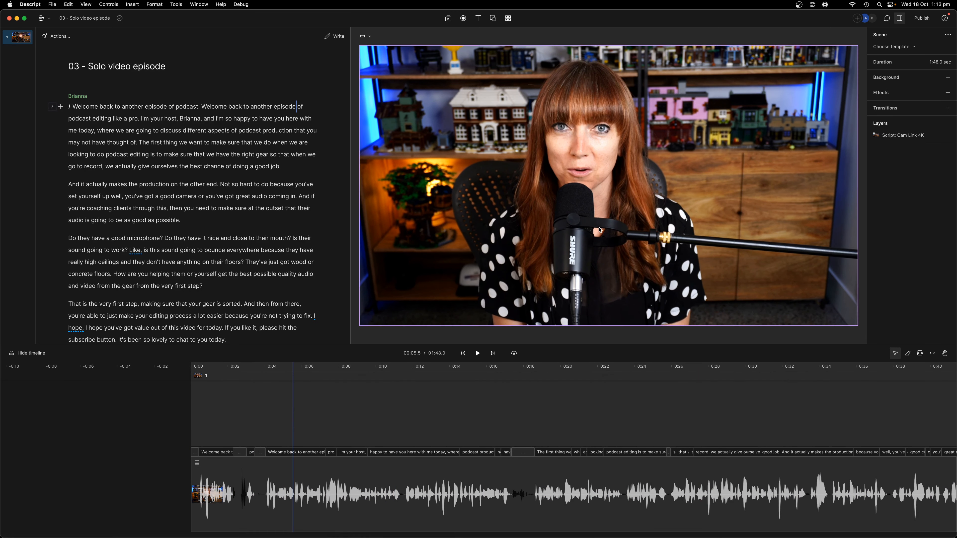